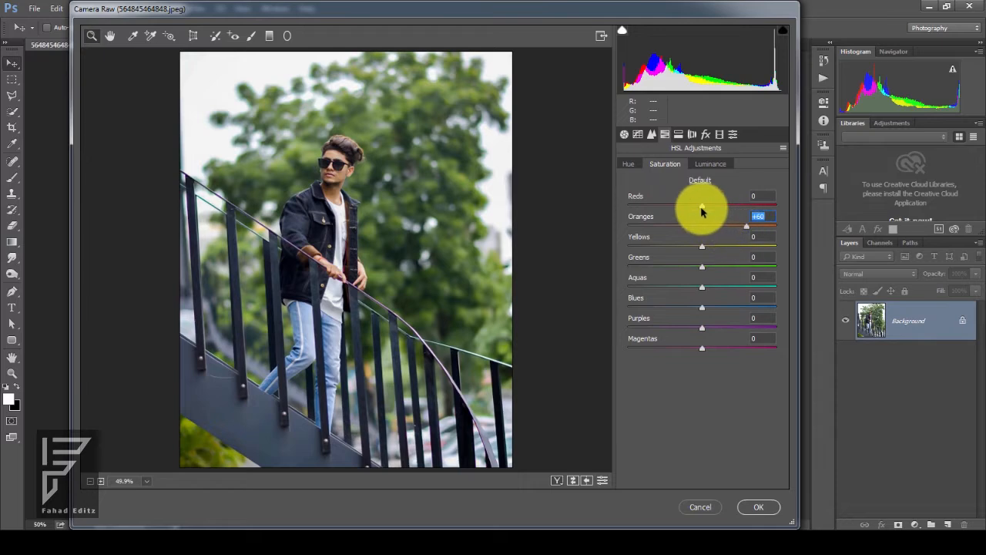
Set the Reds saturation to +42 and the hues of Oranges to -19, Yellows to -100 and Greens to -28.
drag(705, 206, 728, 210)
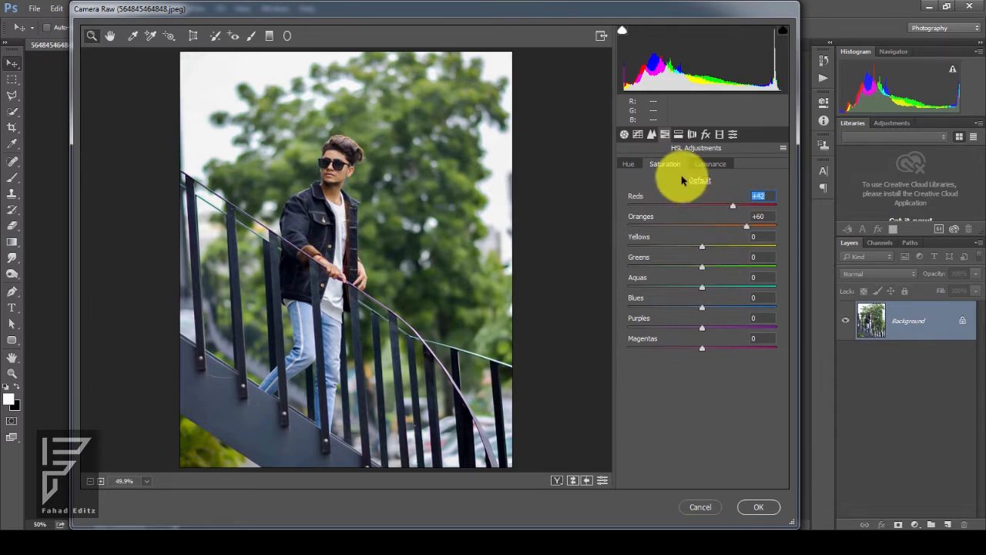
click(640, 163)
mouse_move(703, 225)
mouse_down()
mouse_move(728, 229)
mouse_move(691, 227)
mouse_move(716, 224)
mouse_move(695, 220)
mouse_up()
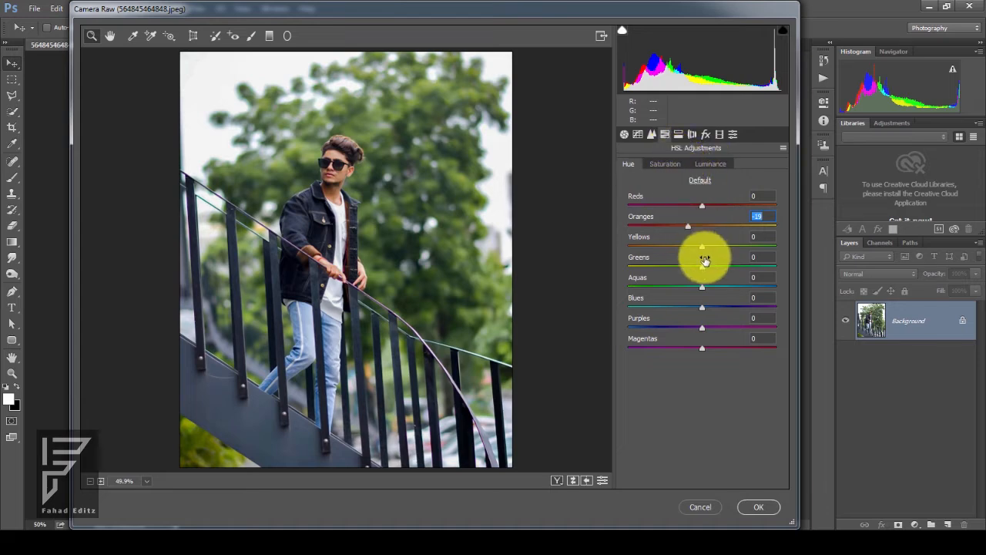
drag(706, 248, 615, 236)
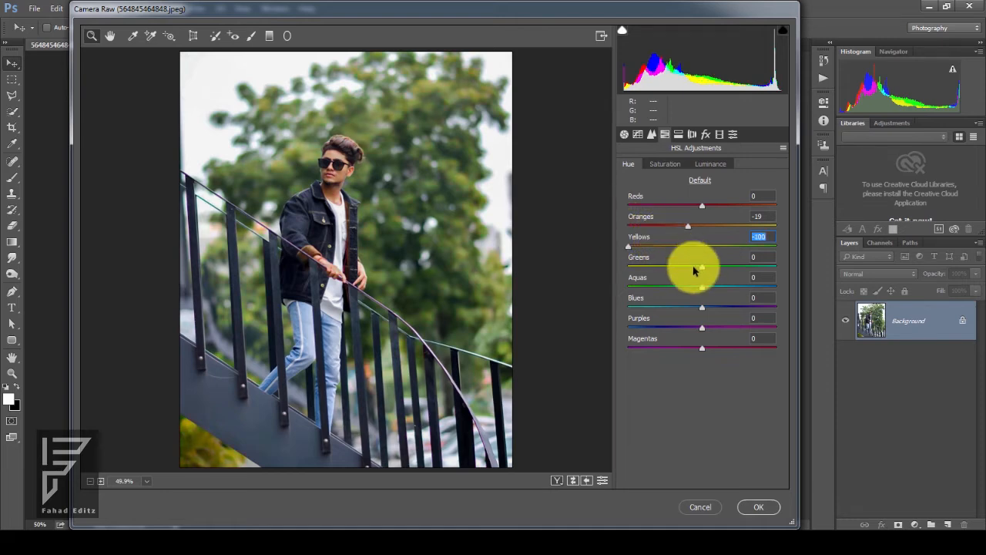
drag(703, 267, 683, 264)
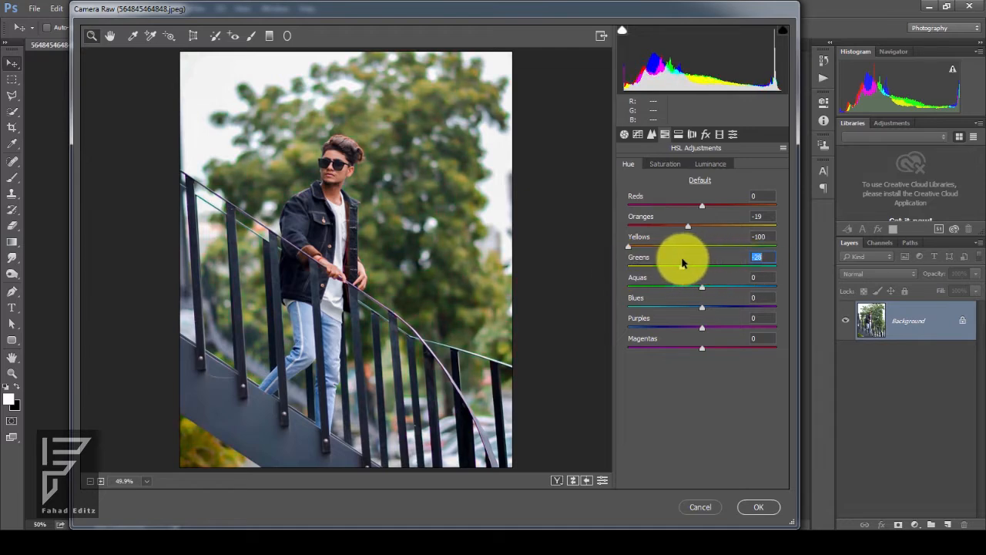
Set saturation to +60 for Yellows and +58 for Greens, and hue to -96 for Greens and -72 for Yellows.
click(666, 164)
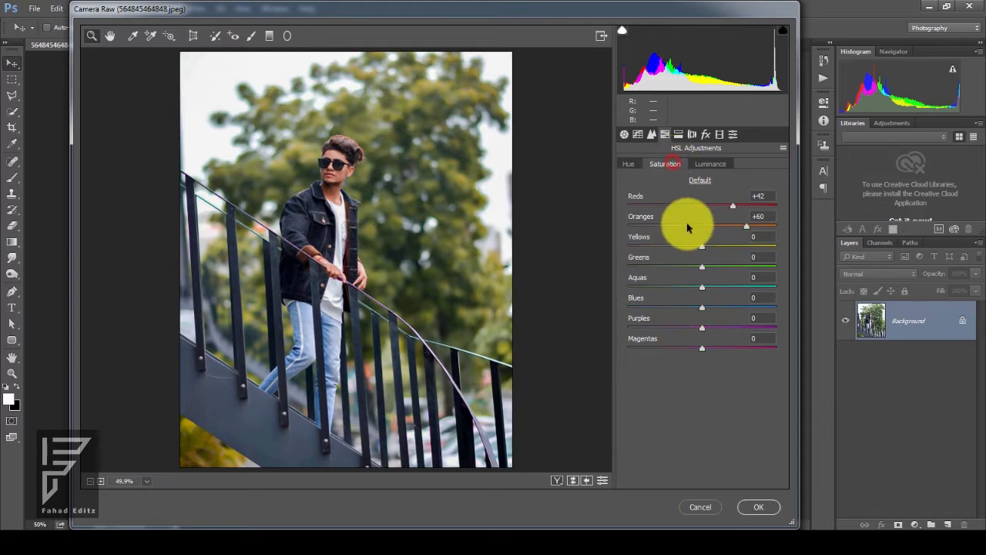
drag(701, 249, 769, 237)
drag(705, 269, 747, 247)
click(629, 163)
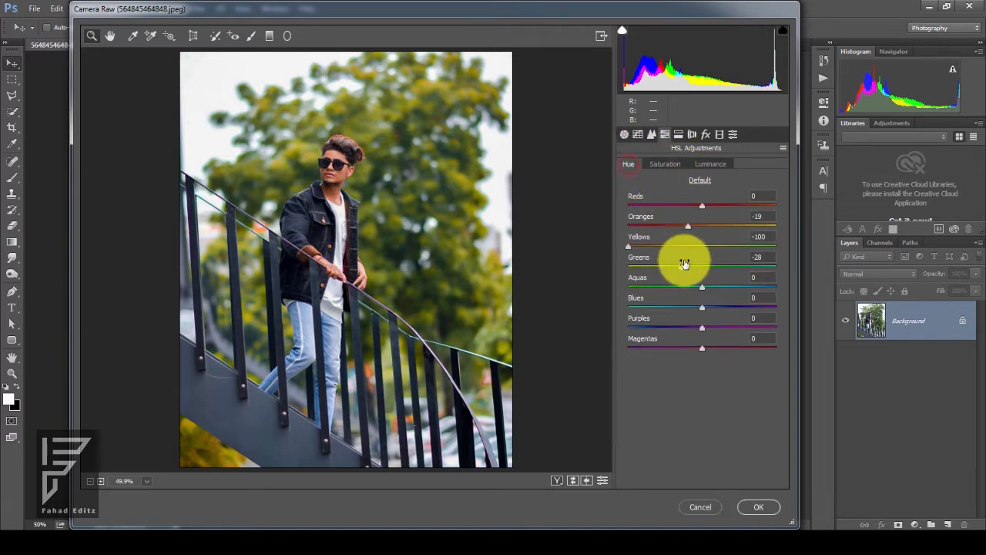
drag(680, 271, 654, 249)
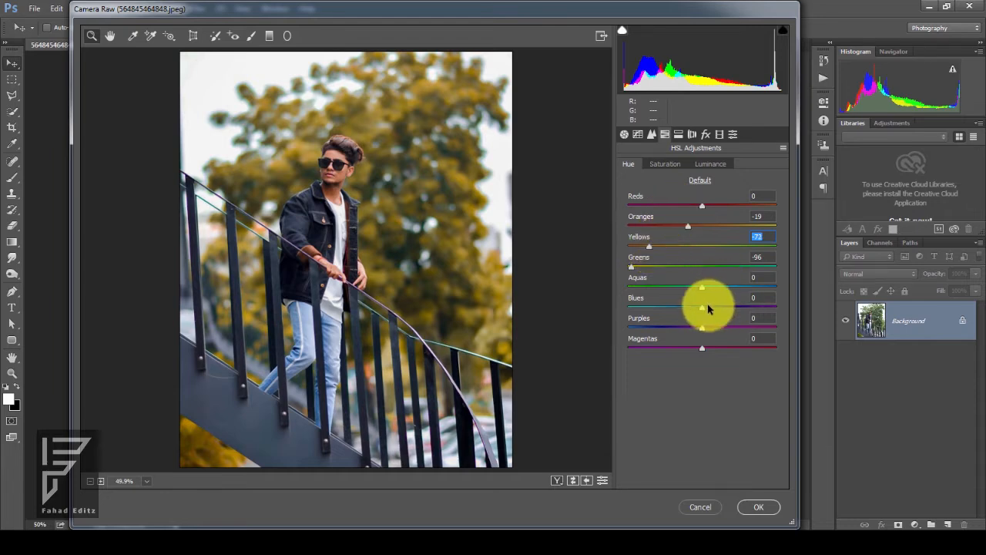
Raise the Blues saturation to +63 and shift the Blues hue toward aqua.
click(703, 308)
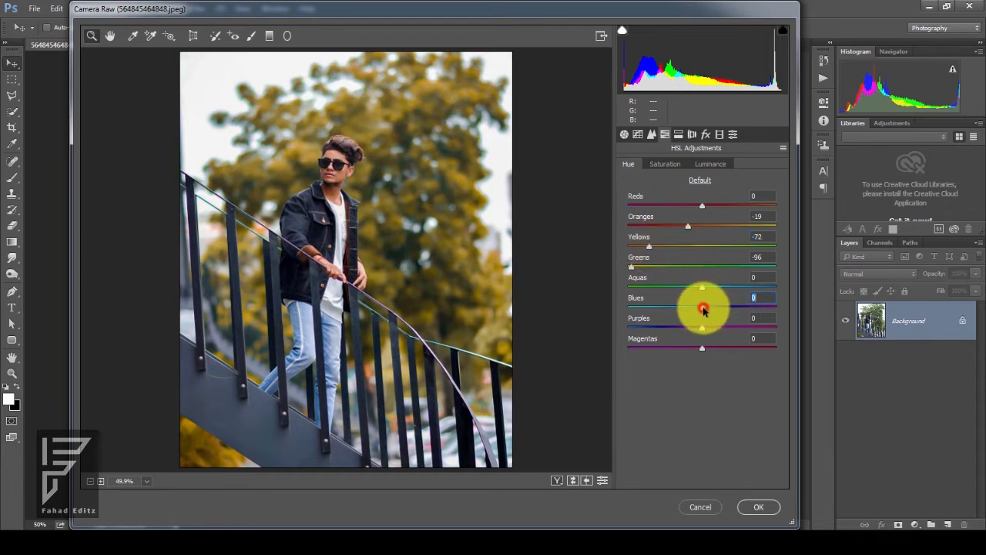
click(672, 163)
drag(703, 309, 748, 307)
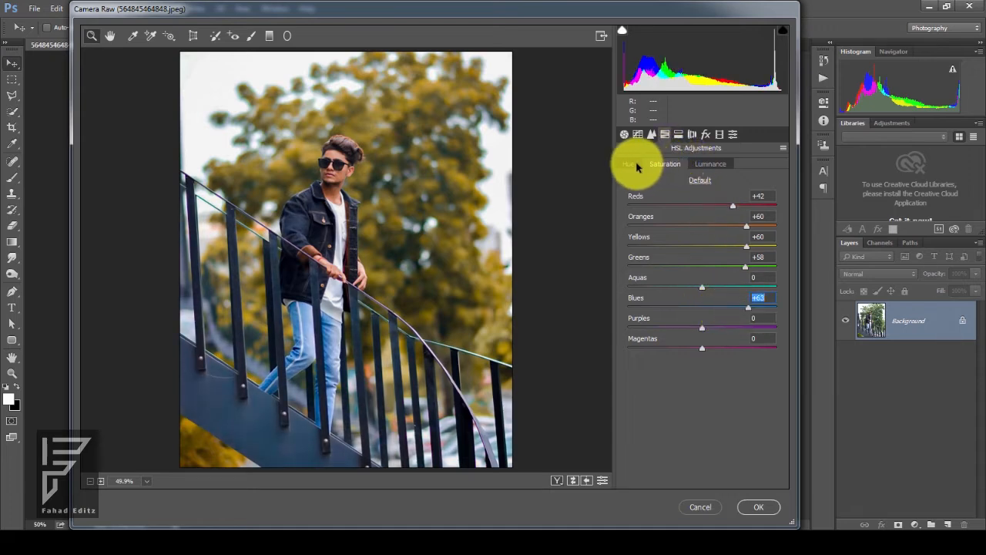
click(633, 162)
click(702, 308)
mouse_move(685, 309)
mouse_down()
mouse_move(671, 308)
mouse_move(721, 310)
mouse_move(694, 312)
mouse_up()
Lower the Blues luminance to -23 and raise the Blues saturation to +83.
click(710, 163)
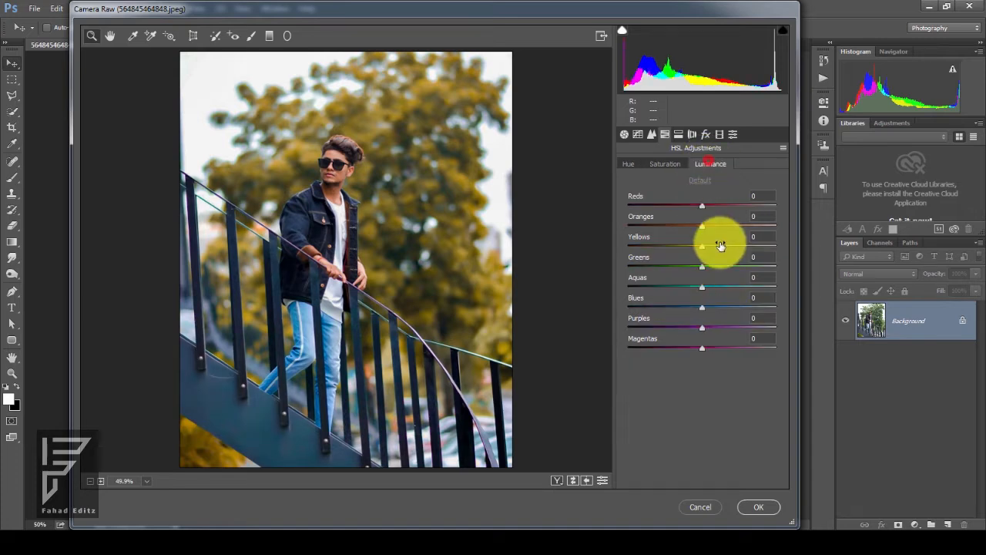
drag(704, 310, 763, 309)
click(668, 163)
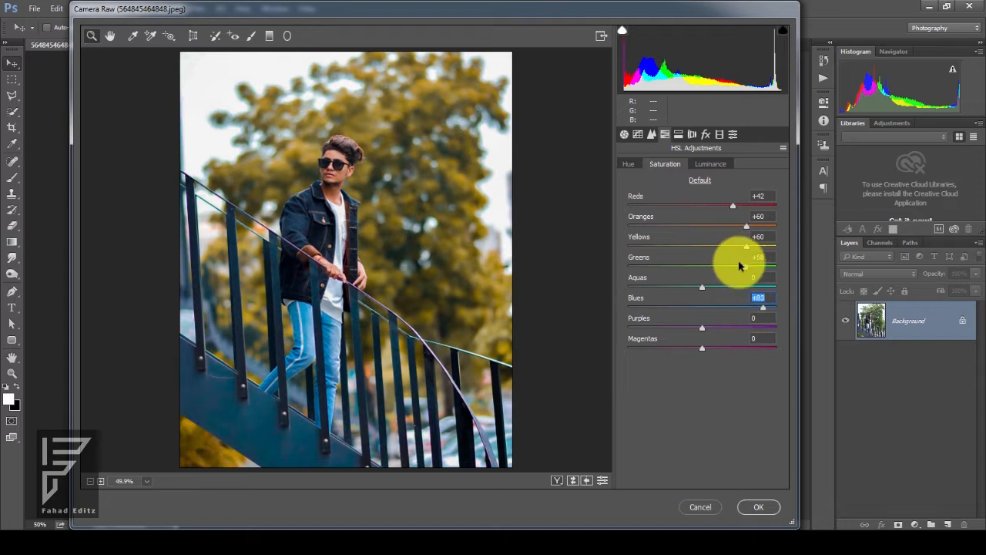
Set the Oranges luminance to +17 and the saturation of Oranges to +72, Yellows to +70 and Aquas to +64.
click(703, 165)
drag(702, 225, 716, 228)
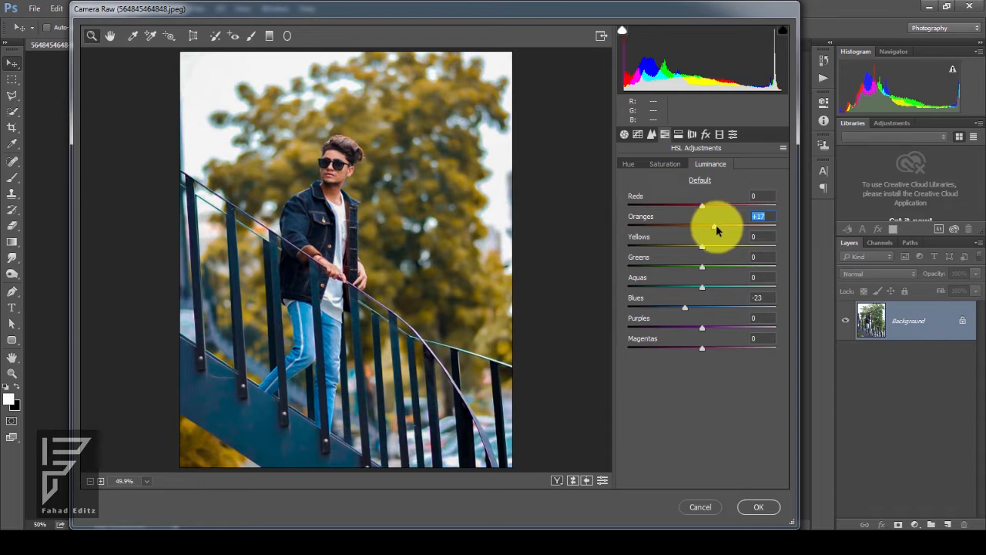
click(675, 164)
drag(740, 225, 754, 247)
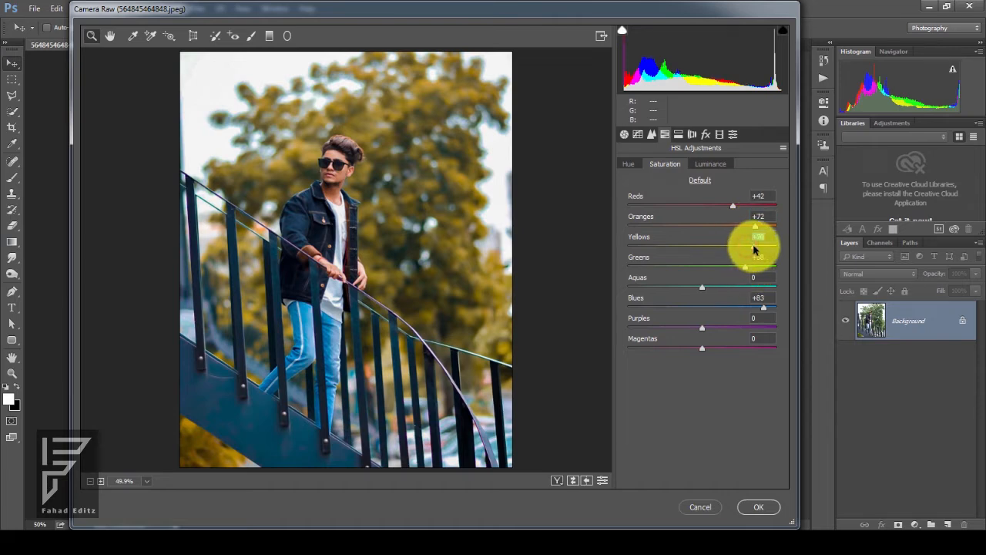
drag(702, 286, 753, 291)
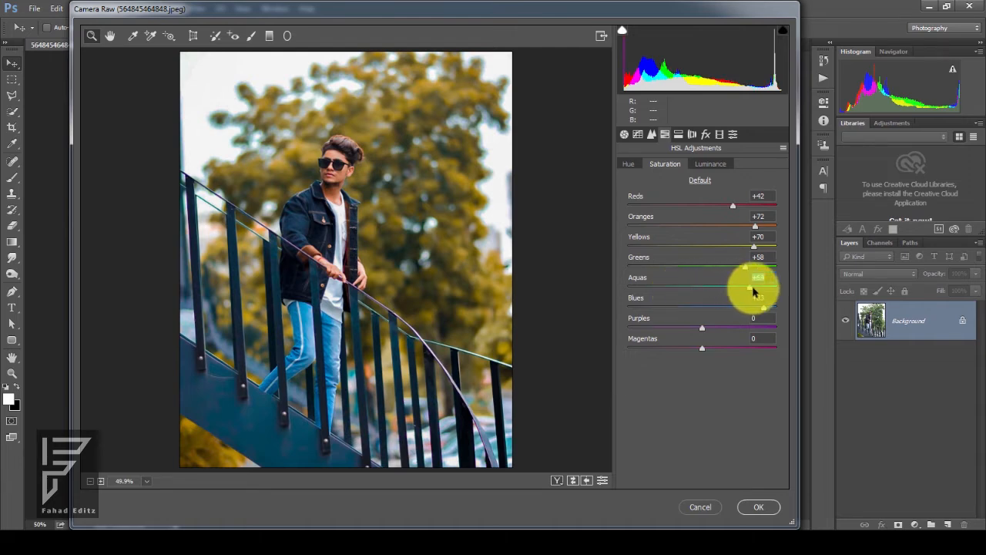
Raise the luminance of Reds to +9 and Yellows to +32.
click(716, 165)
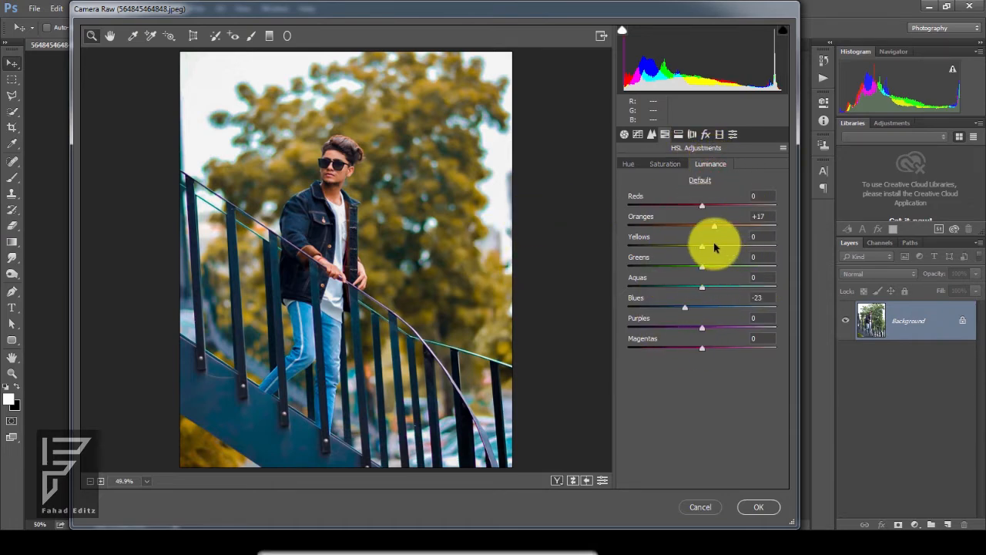
drag(701, 207, 709, 207)
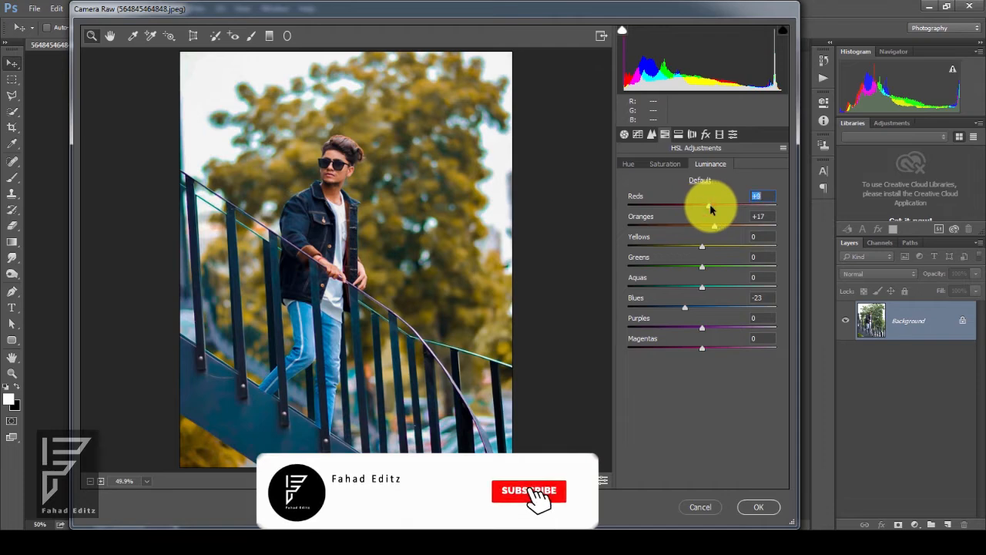
drag(702, 247, 728, 252)
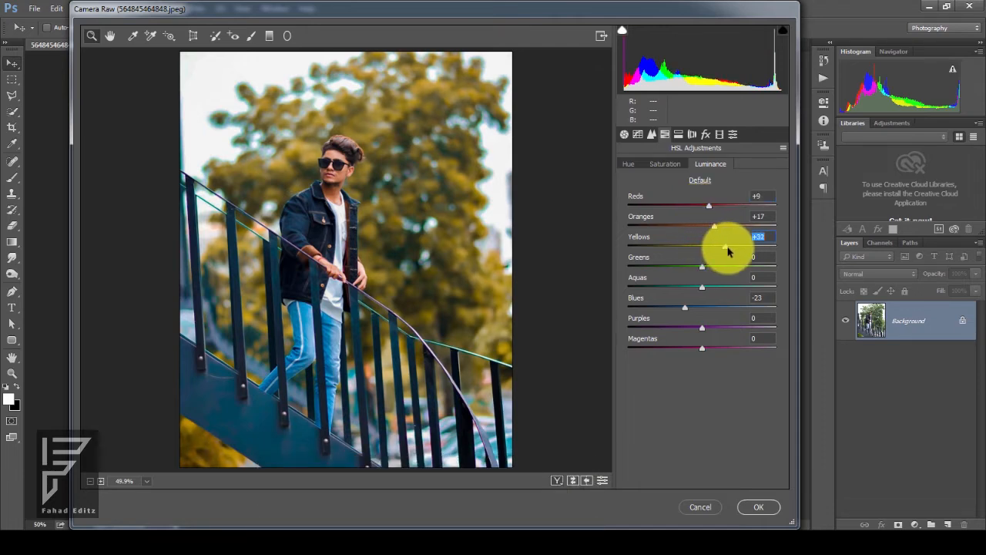
Split-tone the highlights with hue 57 and saturation 18, and set the balance to -8.
click(678, 134)
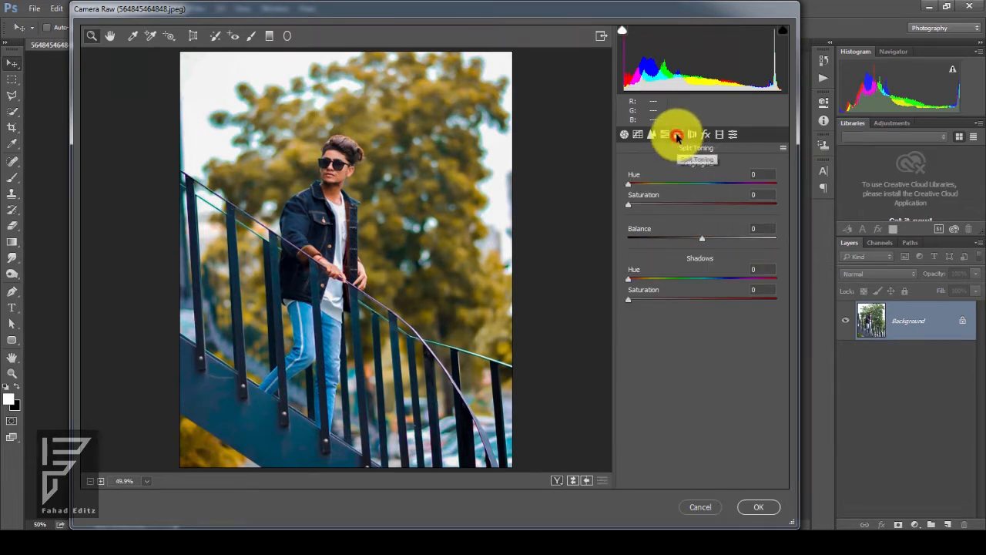
drag(628, 185, 652, 188)
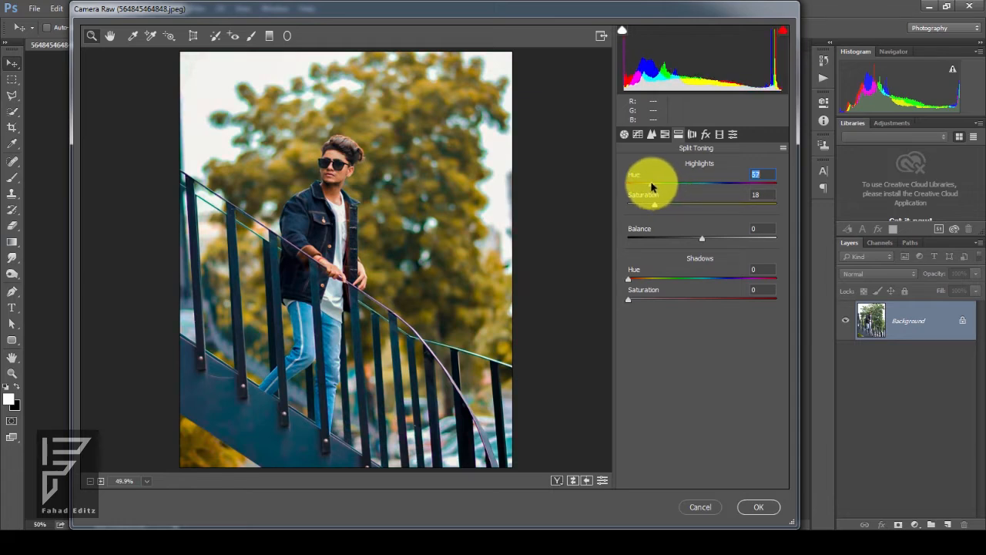
mouse_move(709, 240)
mouse_down()
mouse_move(691, 241)
mouse_move(702, 241)
mouse_up()
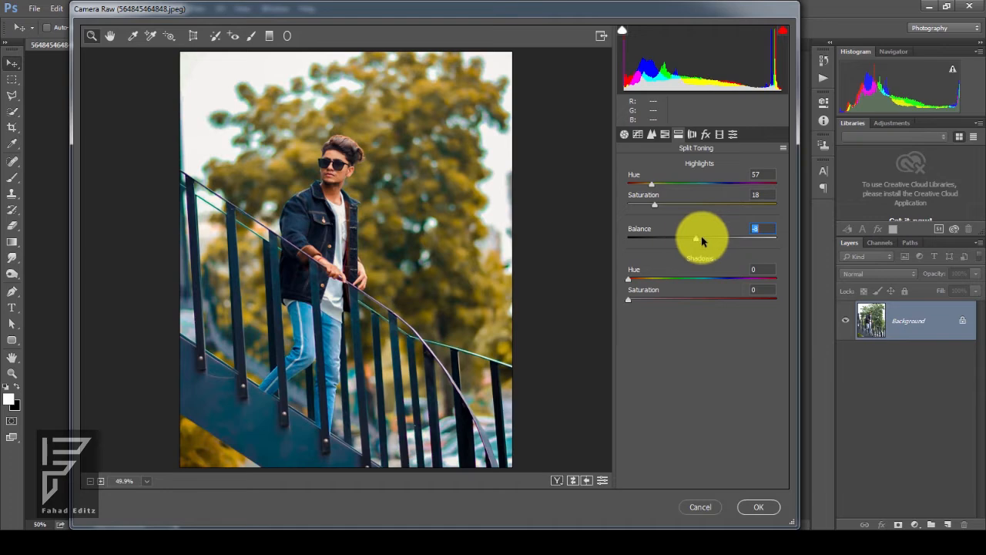
Lower Blacks to -22 in the basic tonal adjustments.
click(664, 137)
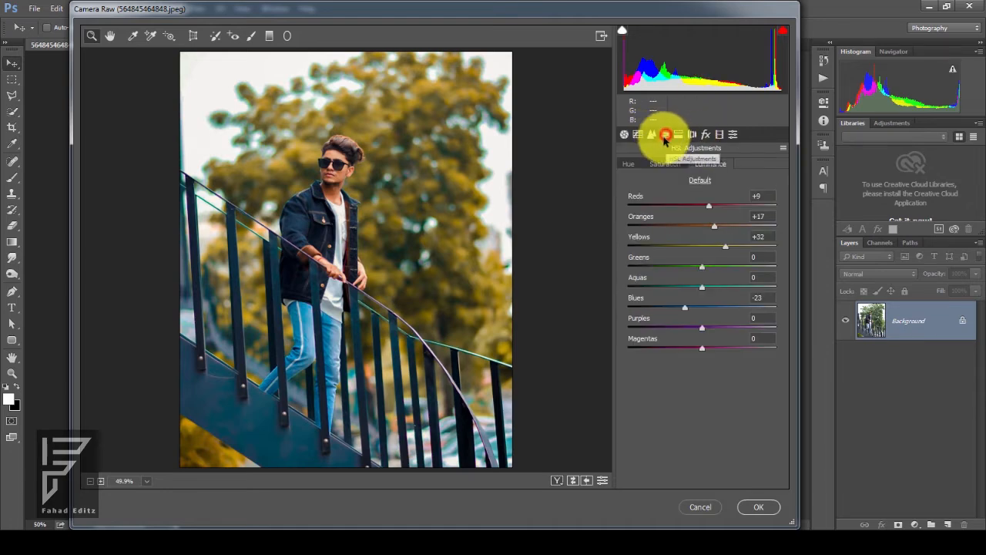
click(624, 134)
click(637, 135)
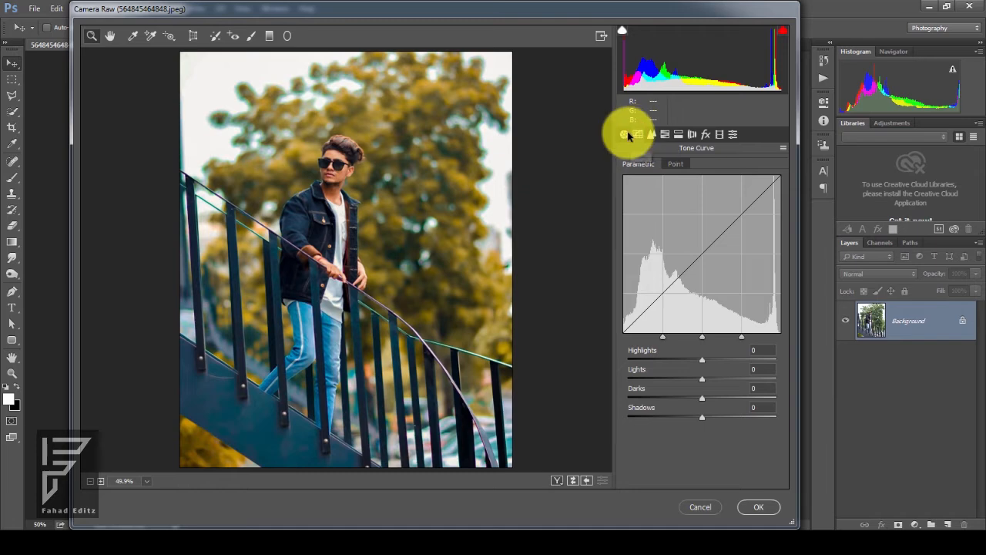
click(624, 134)
mouse_move(671, 391)
mouse_down()
mouse_move(692, 392)
mouse_move(683, 390)
mouse_up()
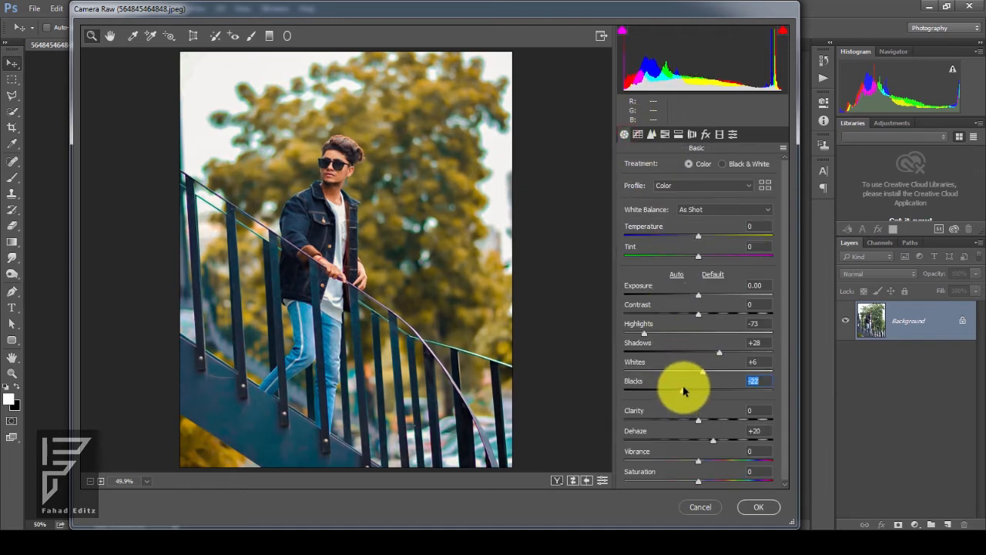
Adjust the parametric tone curve to Highlights -20, Lights +8, Darks -1 and Shadows +1.
click(638, 135)
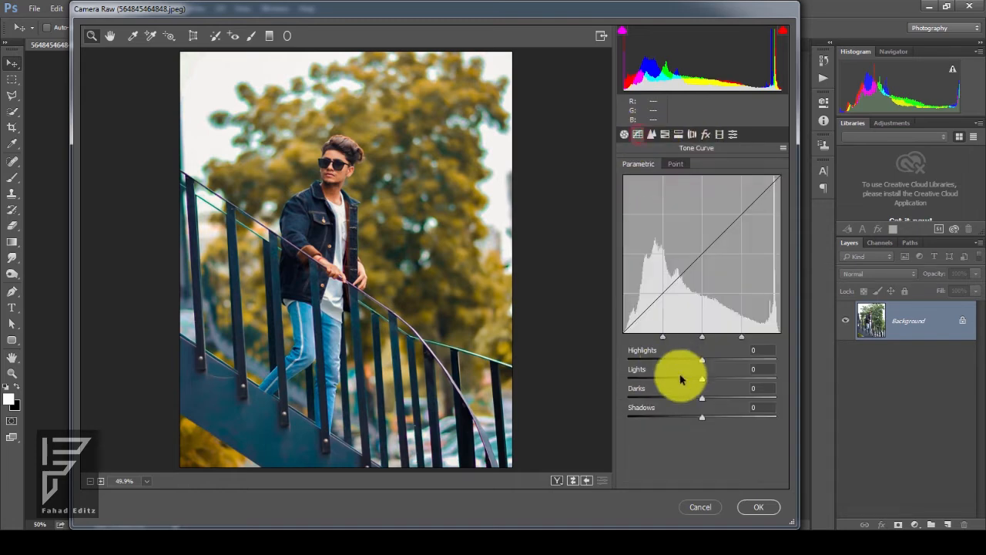
drag(702, 359, 704, 399)
click(701, 398)
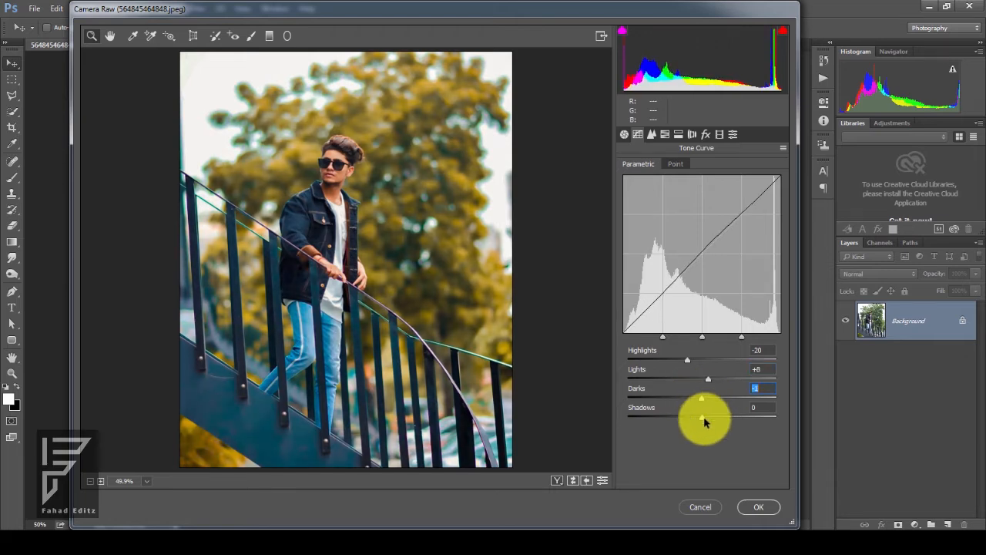
drag(705, 415, 711, 419)
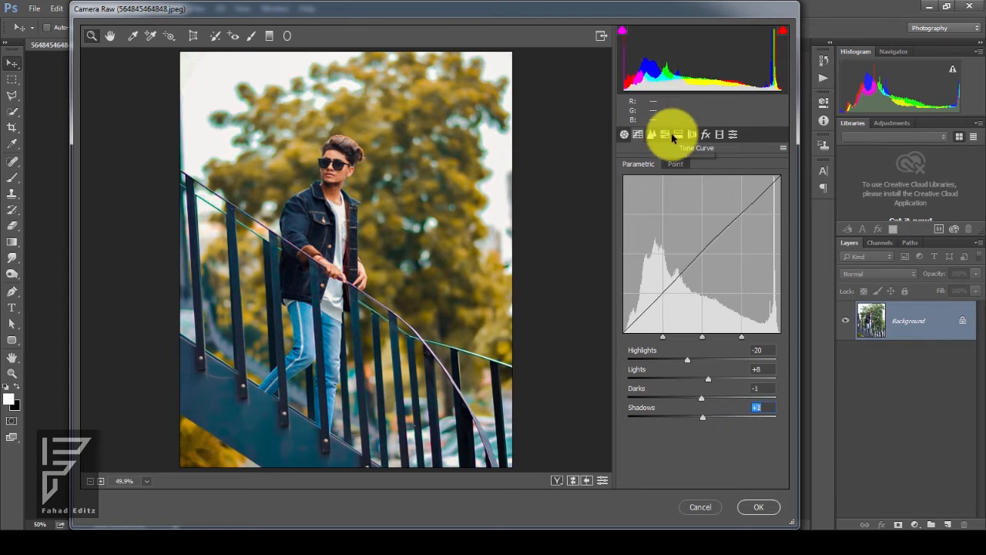
Darken the photo's edges with a post-crop vignette amount of -30.
click(705, 136)
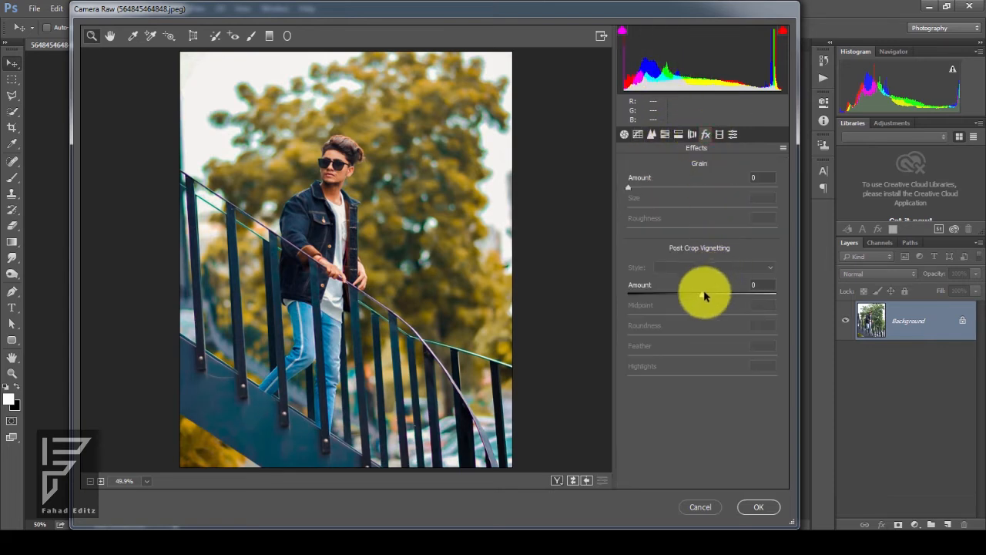
drag(703, 296, 680, 297)
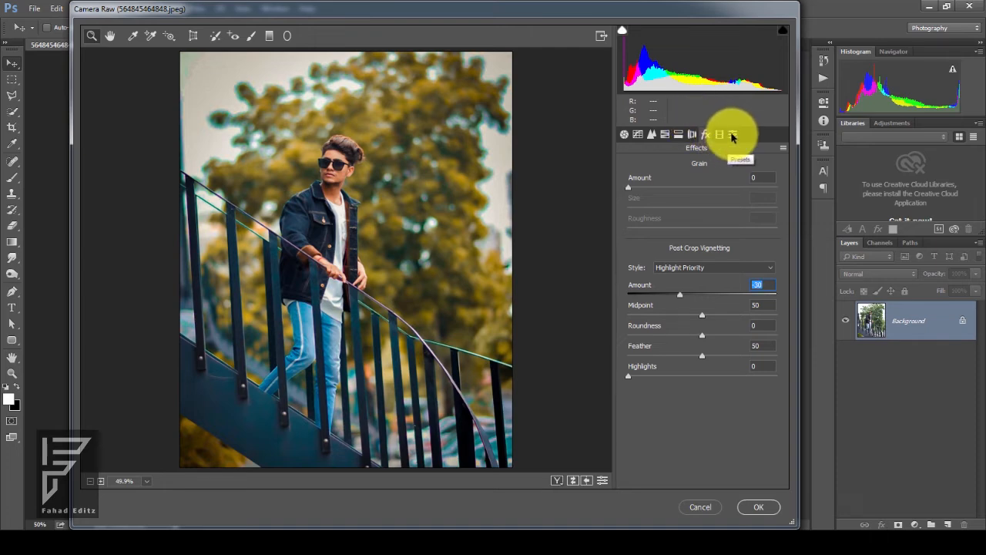
Save all current settings as a new preset named "teal and orange" in the User Presets group.
click(733, 135)
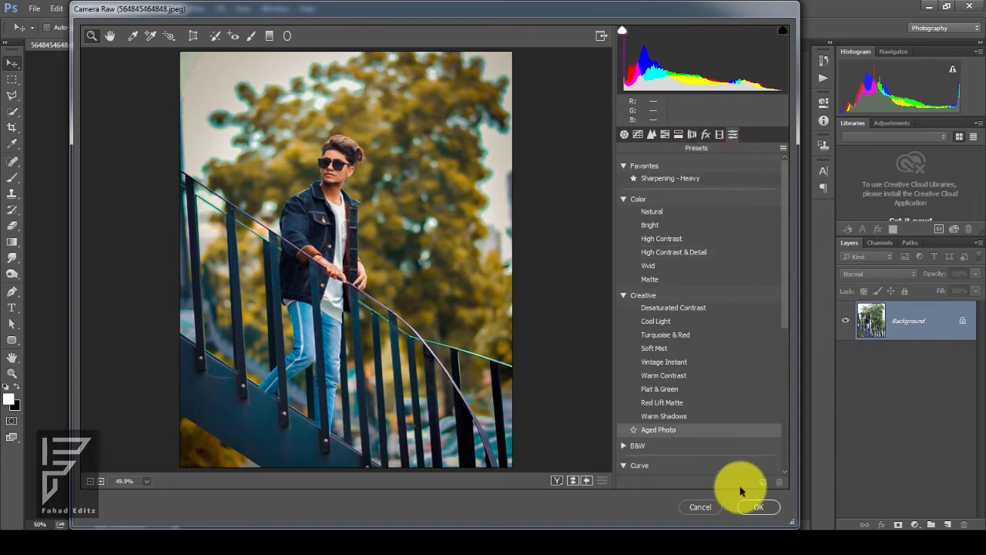
click(624, 135)
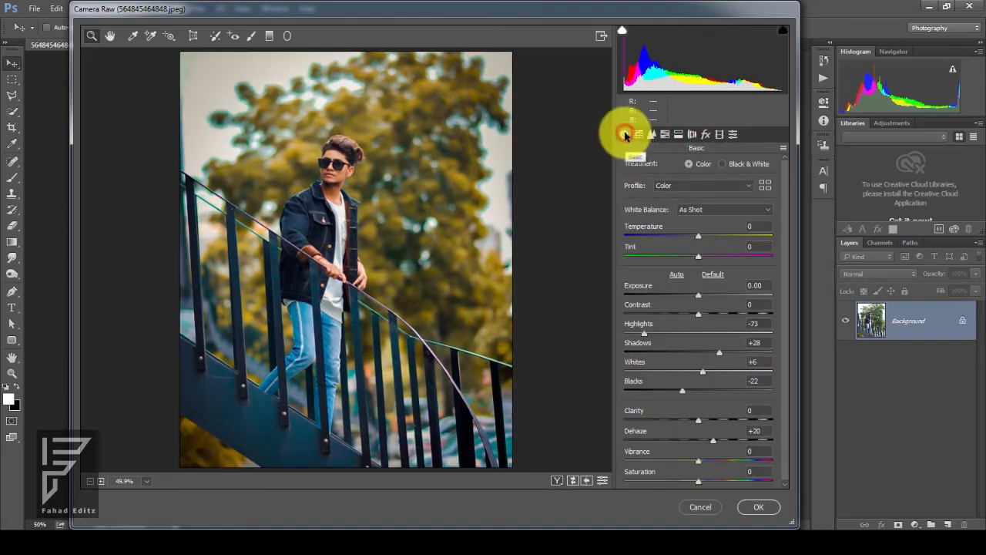
click(733, 134)
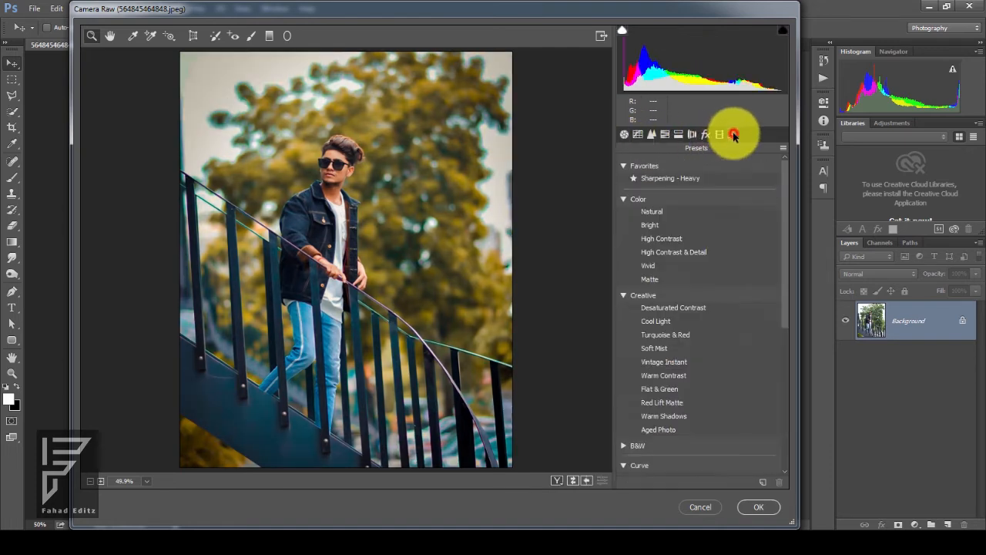
click(762, 480)
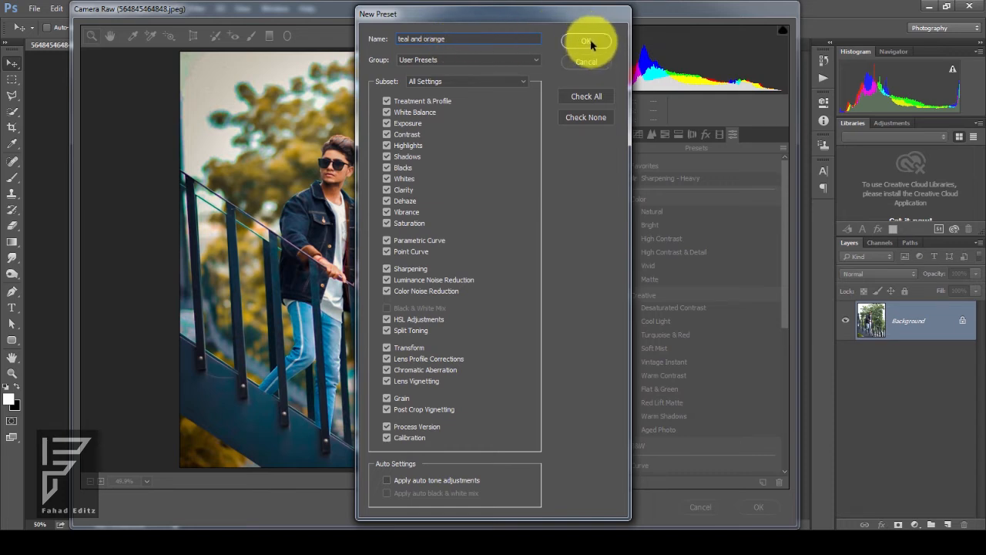
click(531, 59)
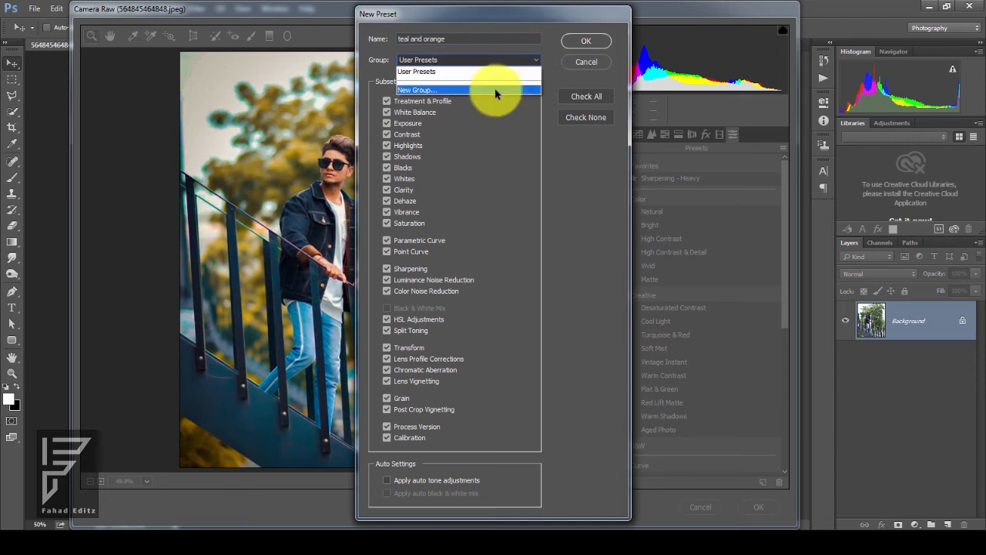
click(536, 60)
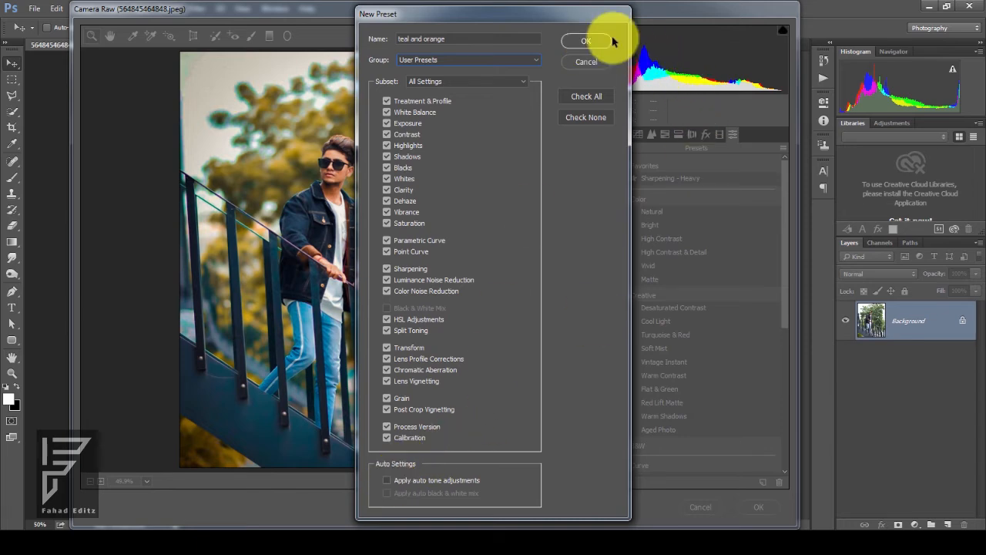
click(589, 41)
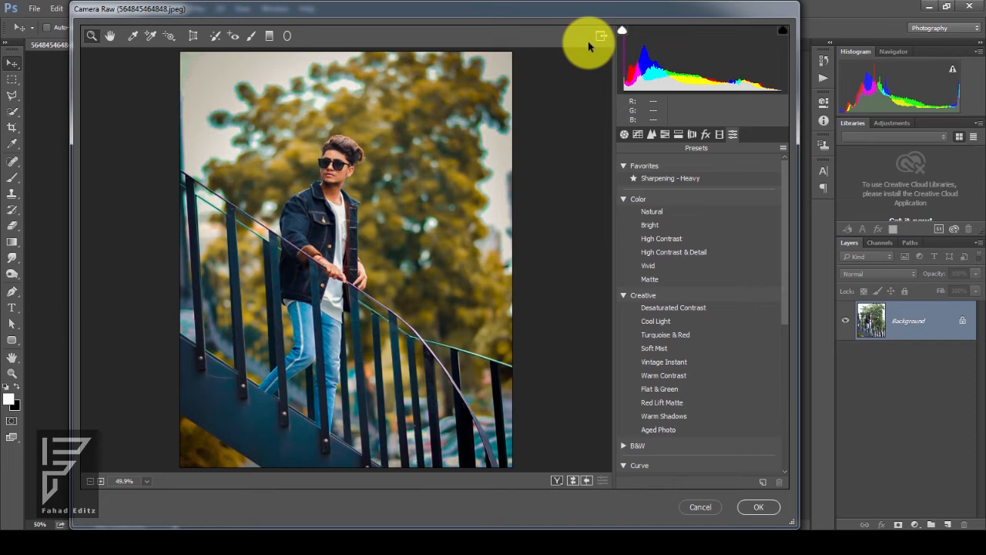
Check that "teal and orange" is listed under User Presets, and apply the Camera Raw grade to the portrait.
scroll(755, 368, down, 5)
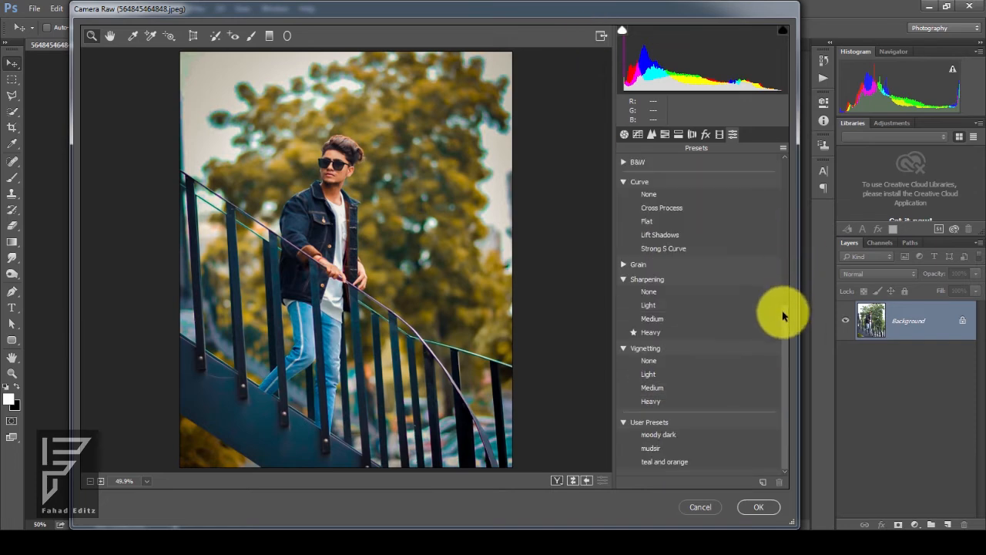
click(654, 464)
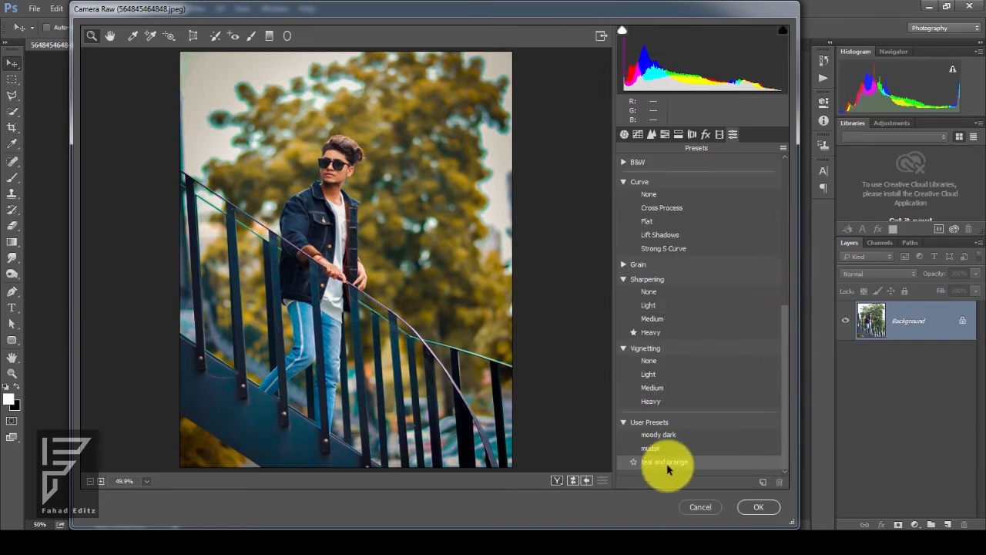
click(641, 506)
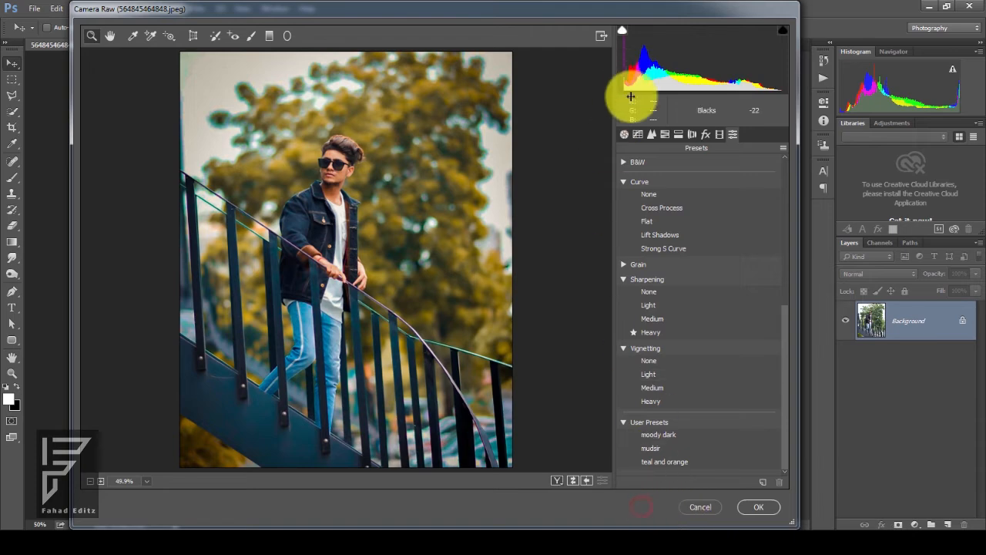
click(624, 134)
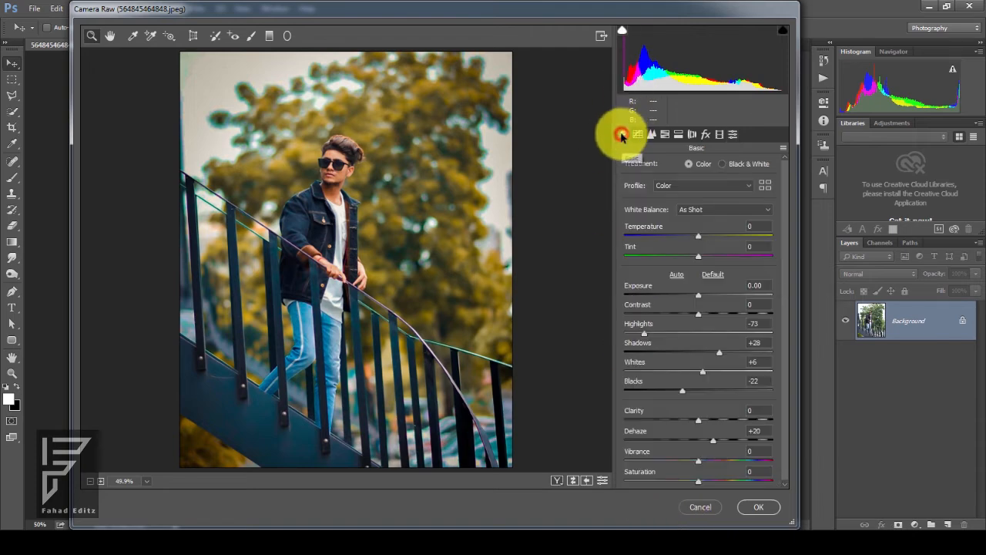
click(760, 507)
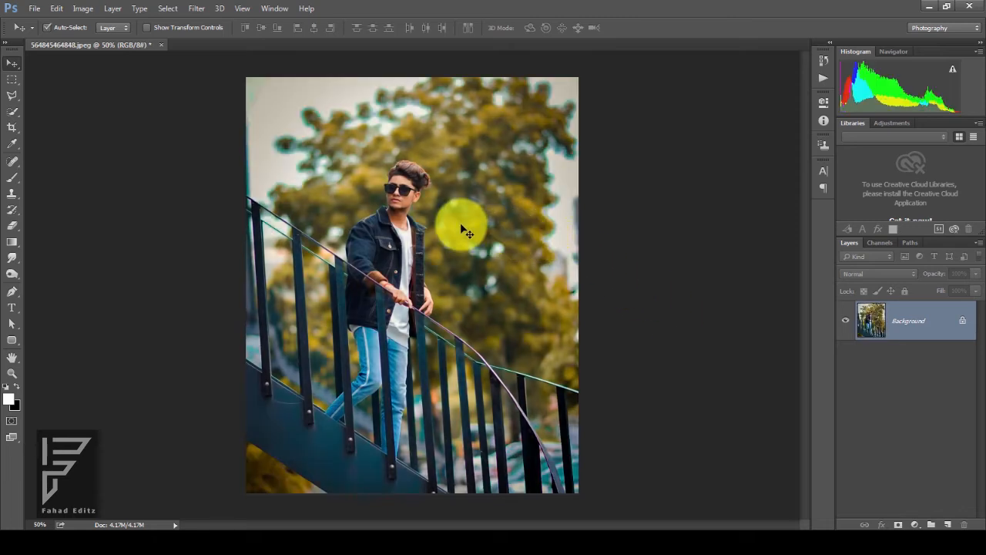
Compare the portrait before and after the Camera Raw grade by toggling the last edit, ending on the graded version.
key(ctrl+z)
key(ctrl+z)
key(ctrl+z)
key(ctrl+z)
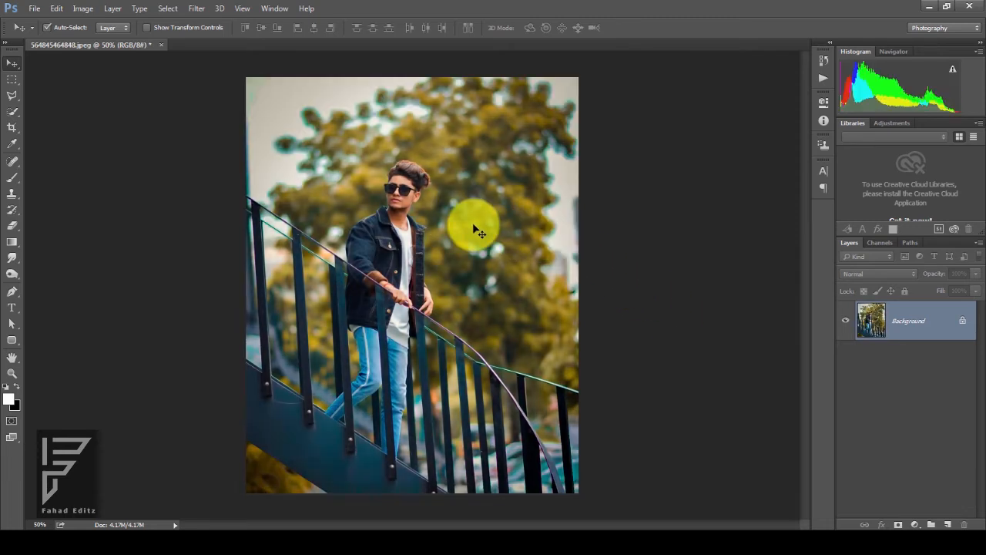
click(34, 8)
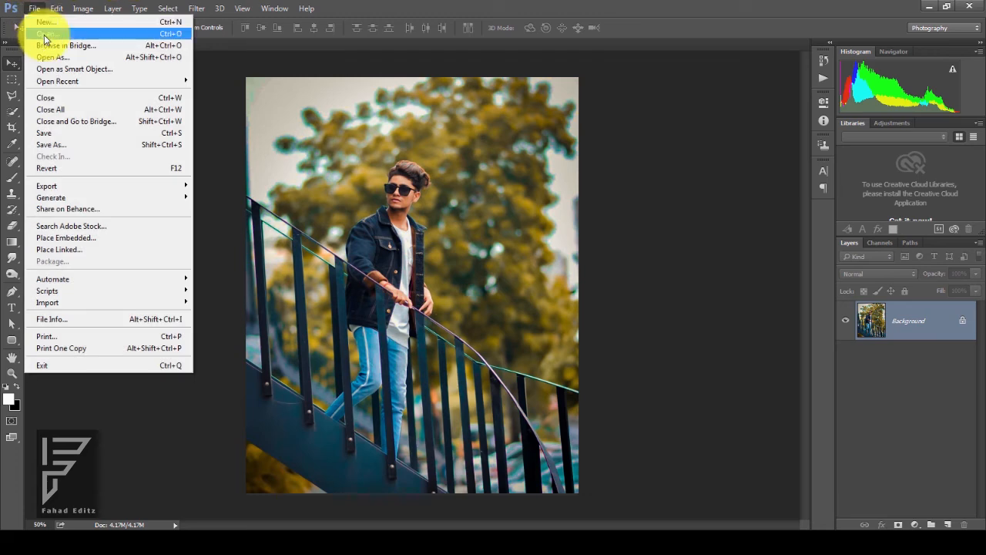
click(44, 35)
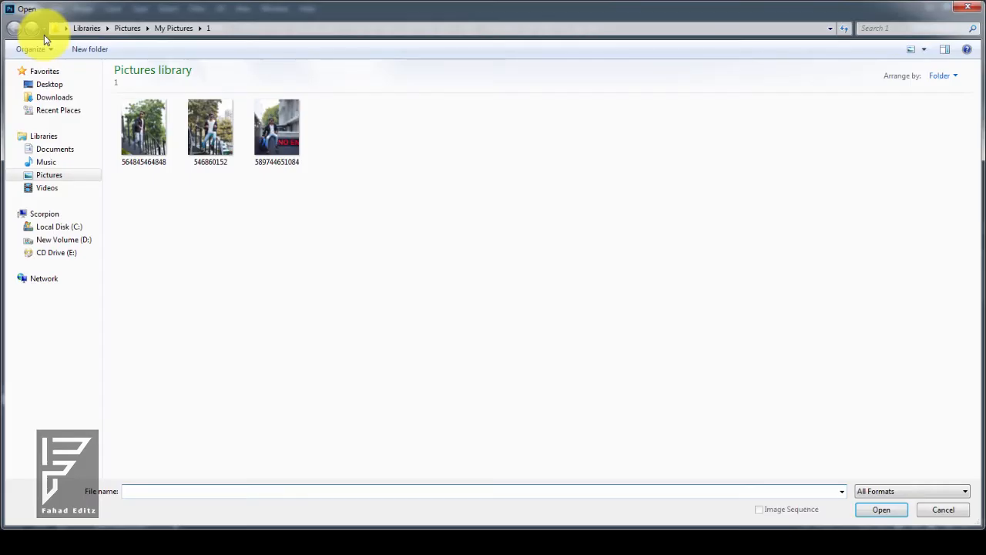
key(shift+Left)
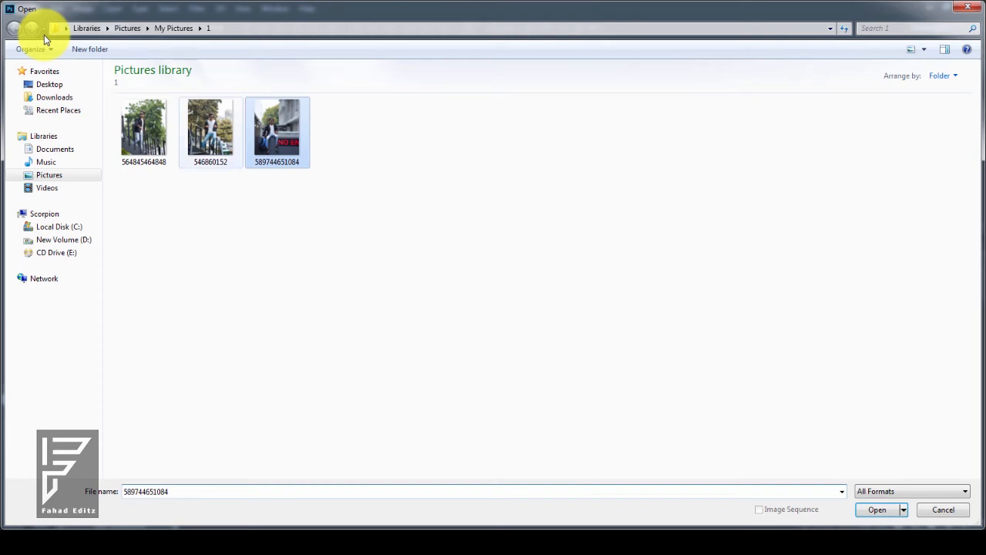
key(Return)
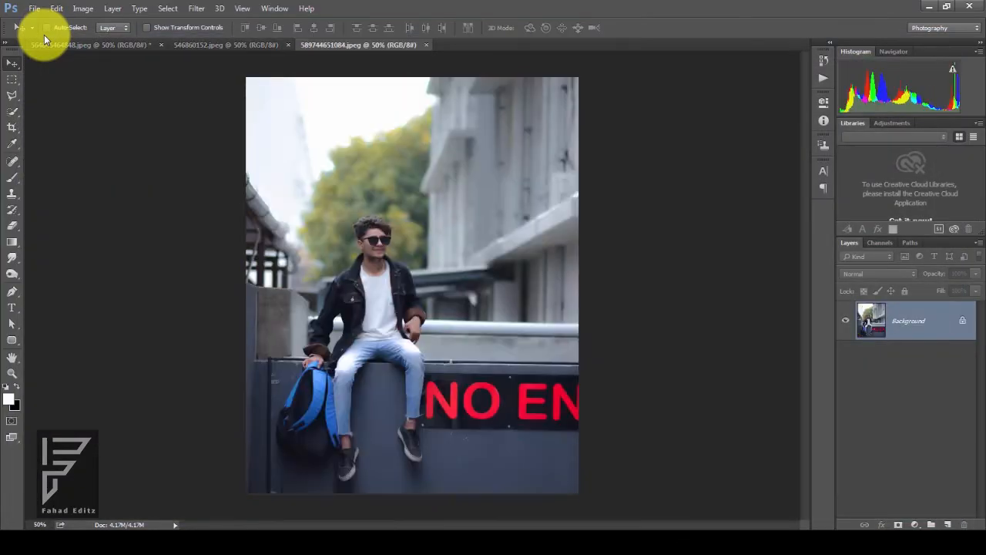
Start the Camera Raw filter on 589744651084.jpeg and set Highlights to -45 and Shadows to +10.
click(197, 9)
click(228, 80)
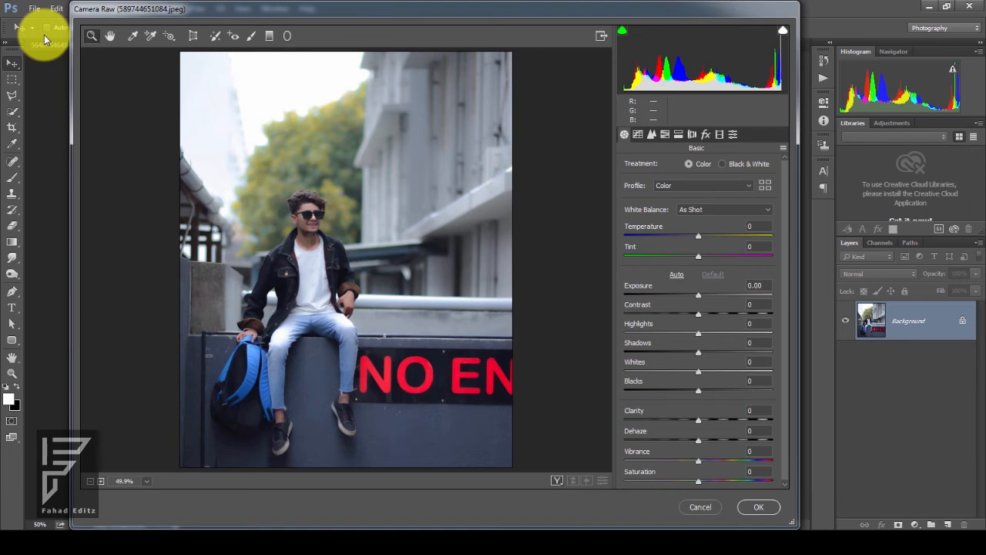
mouse_move(698, 333)
mouse_down()
mouse_move(678, 333)
mouse_move(735, 333)
mouse_move(664, 334)
mouse_up()
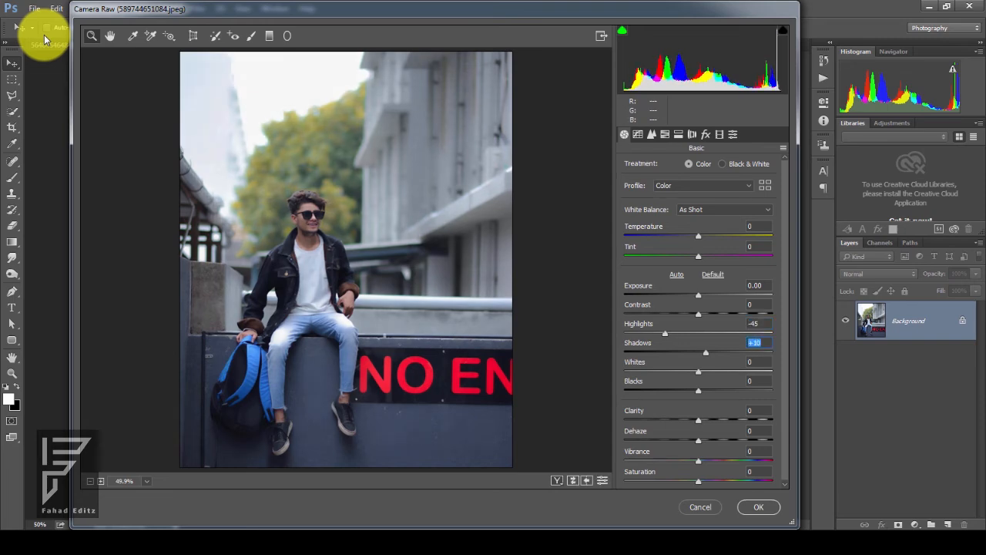
Grade 589744651084.jpeg with the "teal and orange" user preset and apply the Camera Raw edits.
click(733, 134)
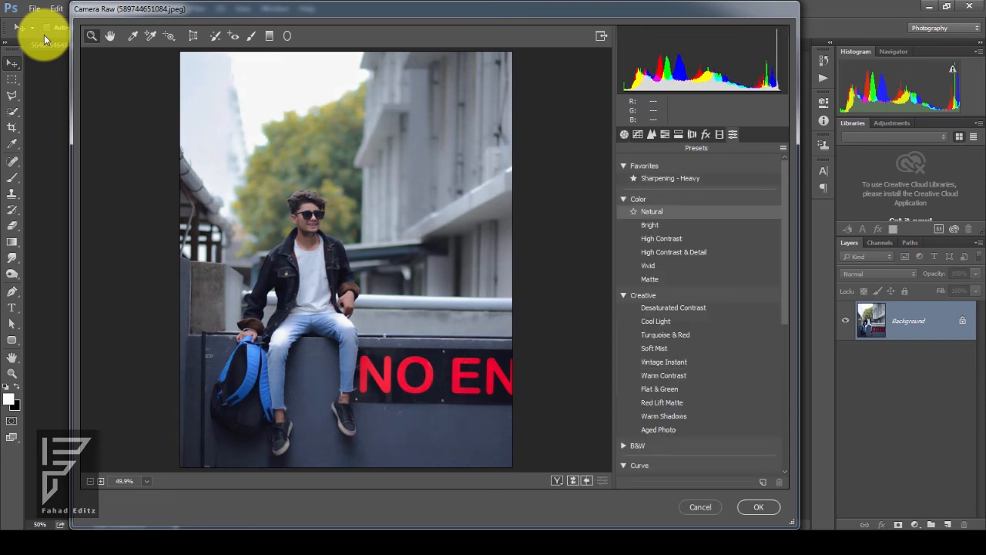
scroll(693, 316, down, 7)
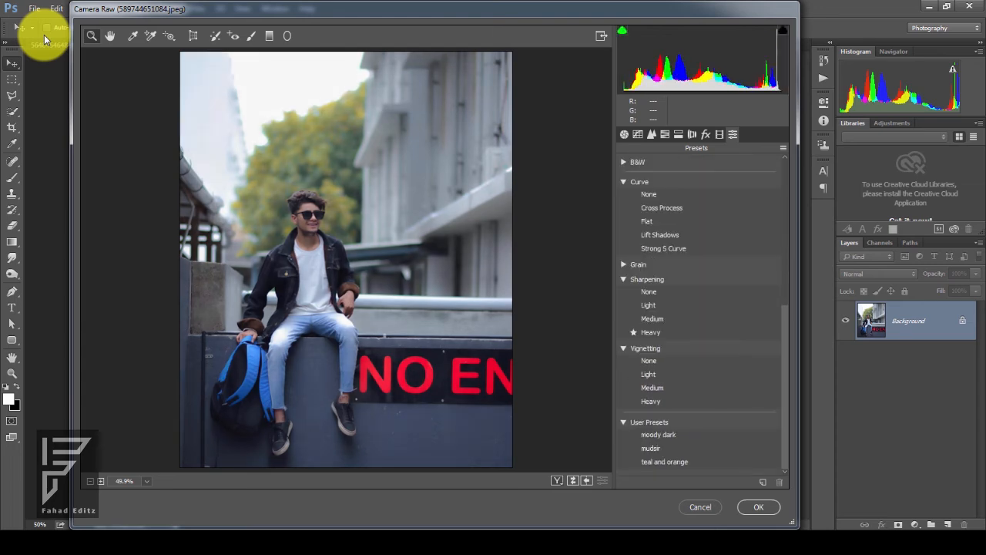
click(664, 461)
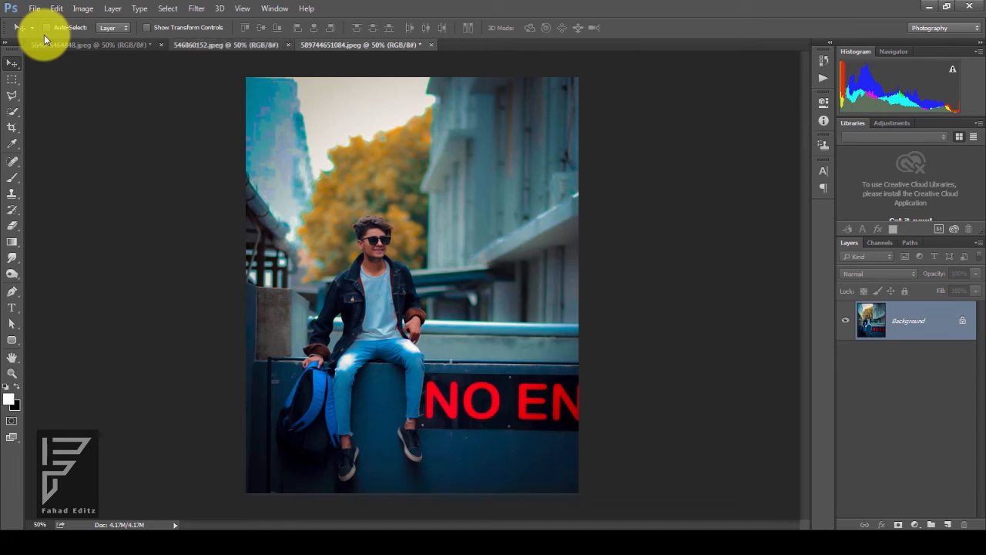
Switch to 546860152.jpeg and open it in the Camera Raw filter.
key(ctrl+shift+Tab)
key(alt+t)
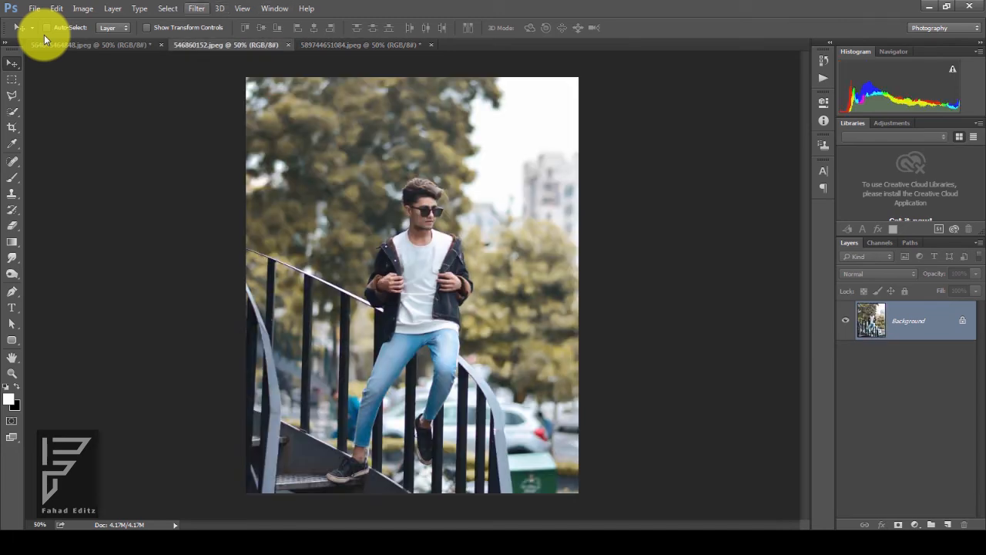
key(Down)
key(Down)
key(Down)
key(Down)
key(Down)
key(Down)
key(Down)
key(Down)
key(Down)
key(Down)
key(Down)
key(Down)
key(Down)
key(Down)
key(Down)
key(Down)
key(Down)
key(Down)
key(Down)
key(Up)
key(Up)
key(Up)
key(Up)
key(Up)
key(Up)
key(Up)
key(Up)
key(Up)
key(Up)
key(Up)
key(Up)
key(Up)
key(Up)
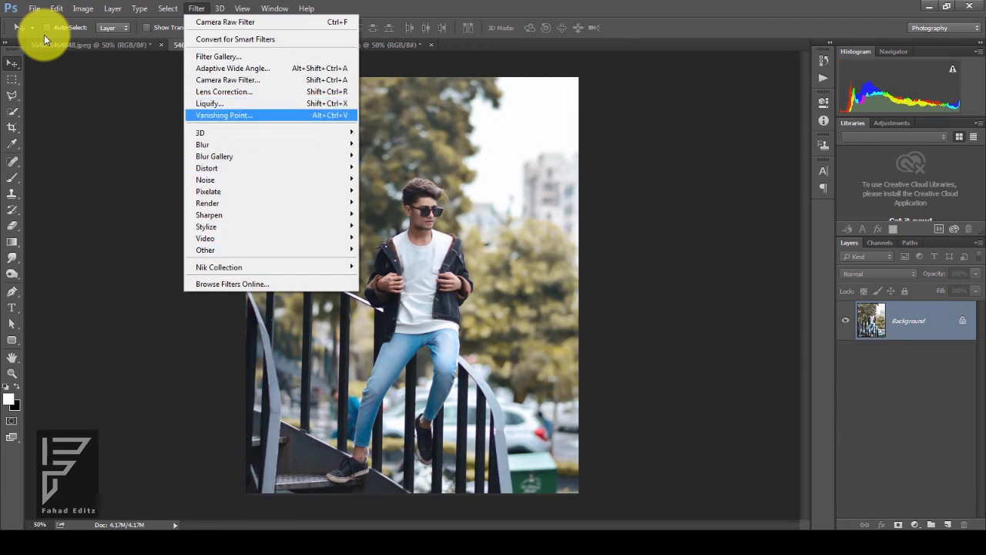
key(Return)
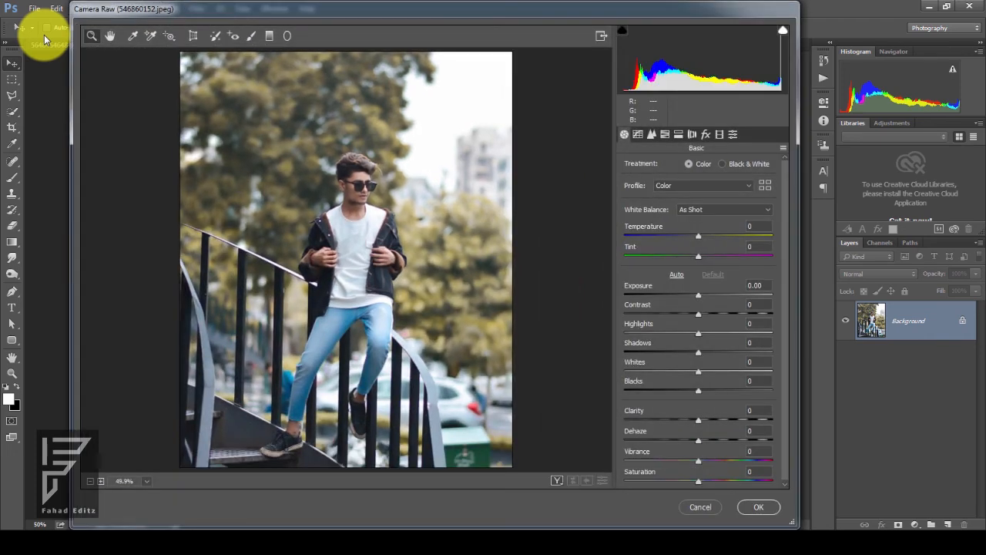
Grade 546860152.jpeg with the "teal and orange" user preset and apply the Camera Raw edits.
click(733, 134)
scroll(700, 231, down, 5)
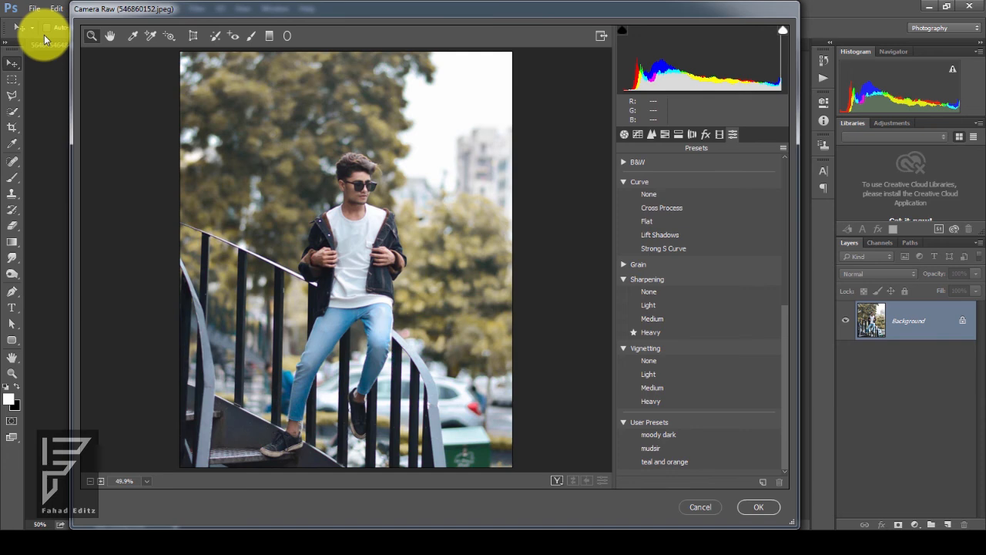
click(664, 462)
click(664, 462)
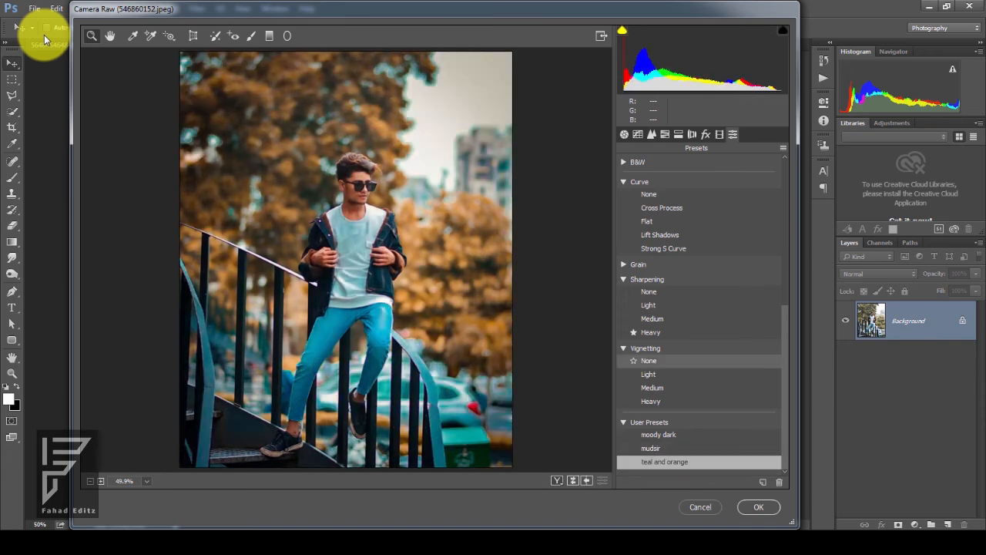
key(Return)
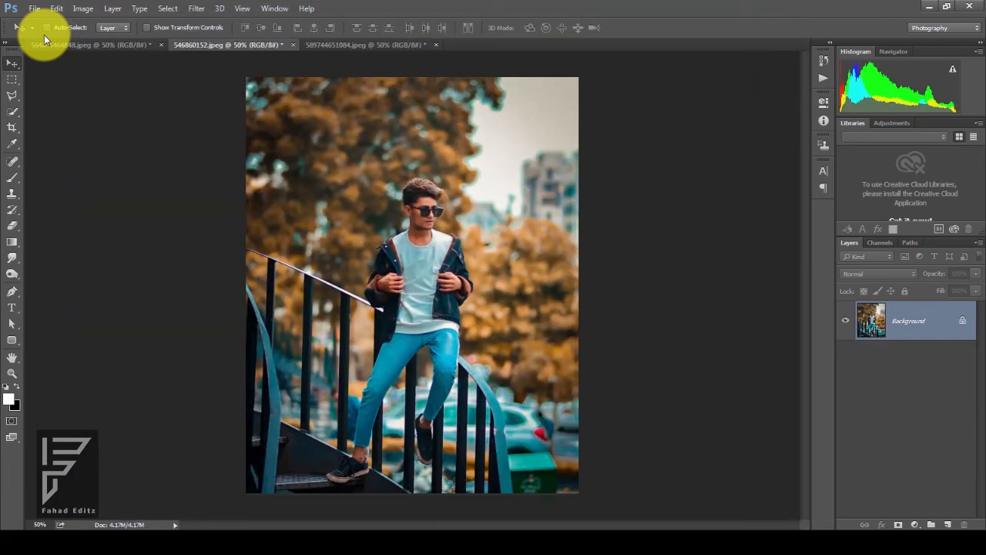
key(ctrl+plus)
key(ctrl+minus)
key(alt+f)
key(Right)
key(Escape)
Switch to the graded portrait 564845464848.jpeg and start saving it with Save As.
key(ctrl+Tab)
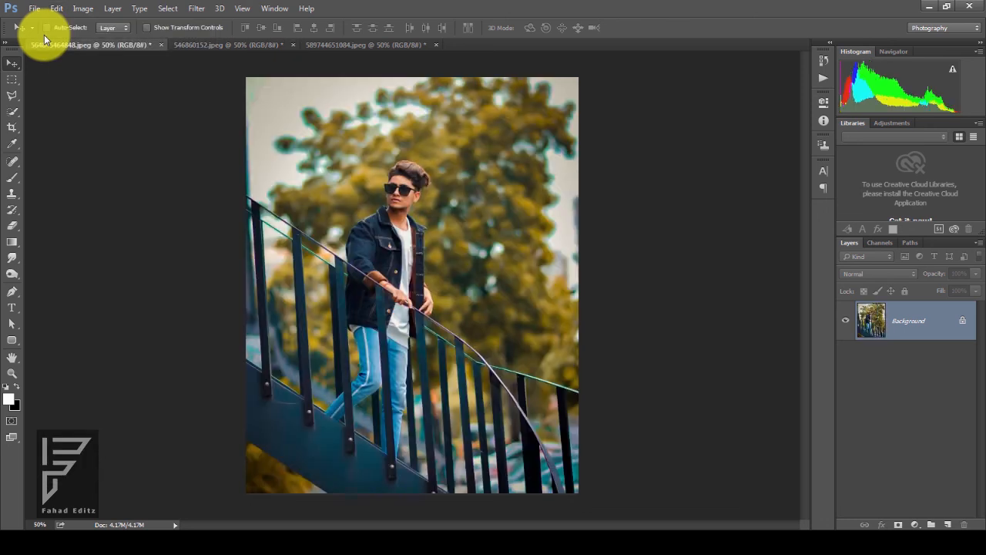
key(alt+f)
key(s)
key(Down)
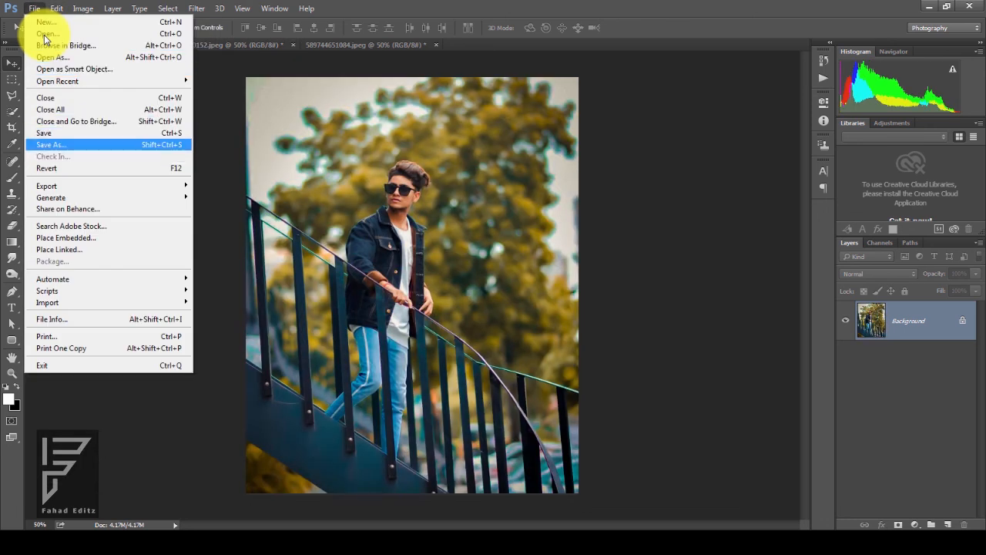